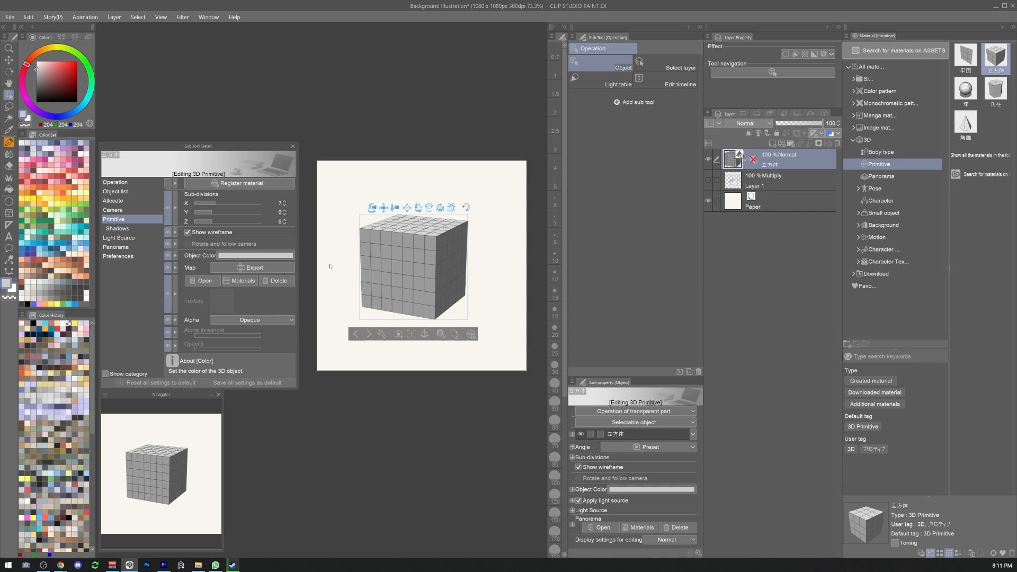
Toggle the cube's wireframe display off and back on
left_click(188, 232)
left_click(187, 232)
left_click(187, 232)
left_click(188, 232)
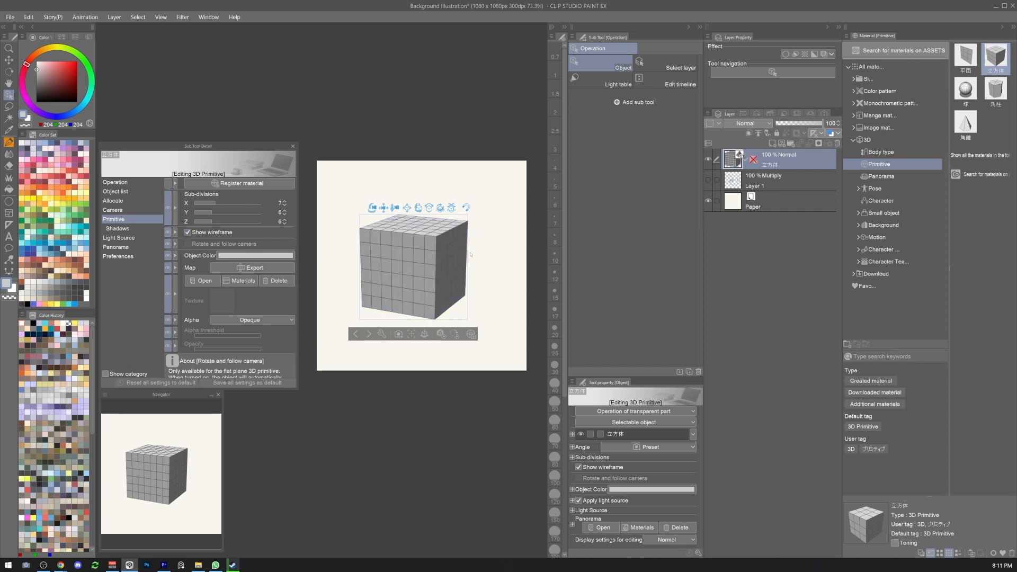
Redirect the cube's light source to shade its front faces and set the directional light color to red
left_click(142, 239)
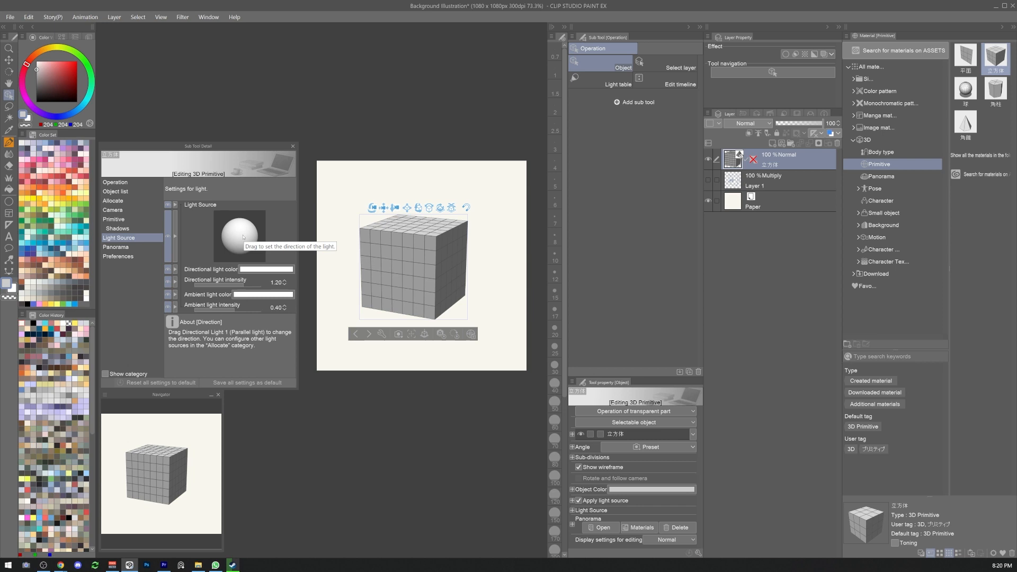
mouse_move(243, 237)
left_mouse_down()
mouse_move(235, 223)
mouse_move(254, 220)
mouse_move(256, 244)
mouse_move(246, 225)
mouse_move(217, 244)
mouse_move(221, 264)
mouse_move(243, 257)
mouse_move(233, 235)
left_mouse_up()
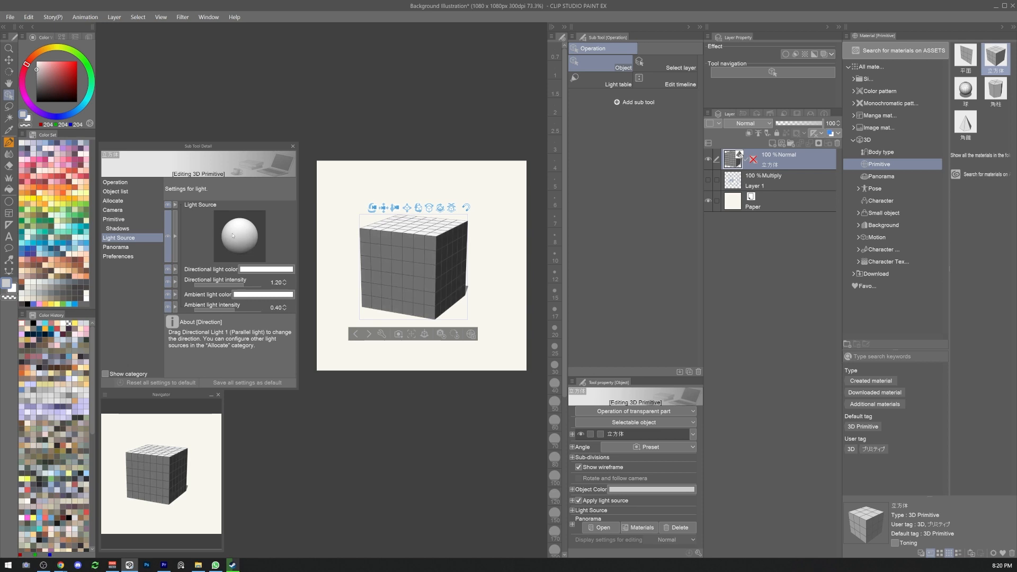
left_click(266, 269)
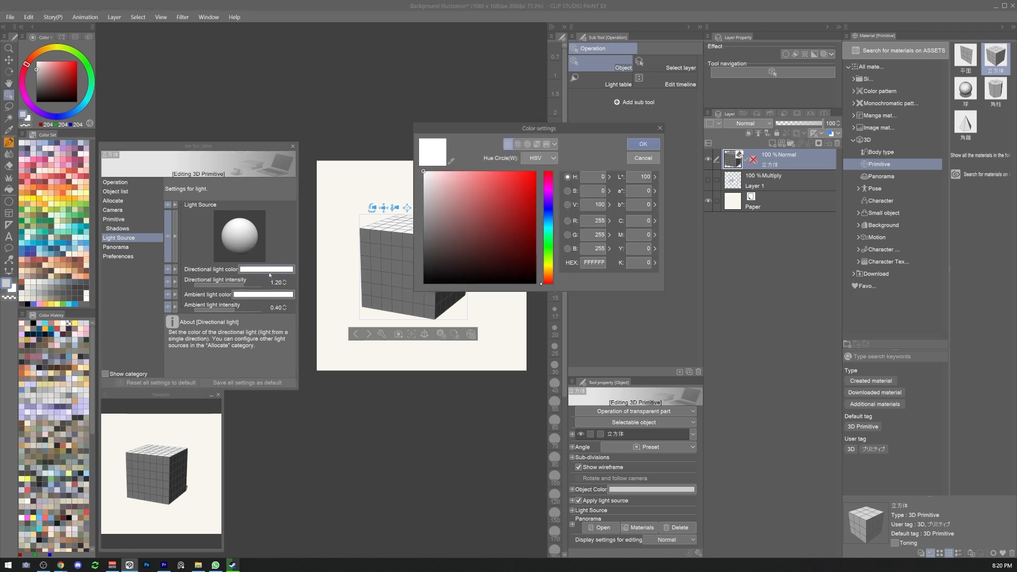
left_click(523, 211)
left_click(643, 144)
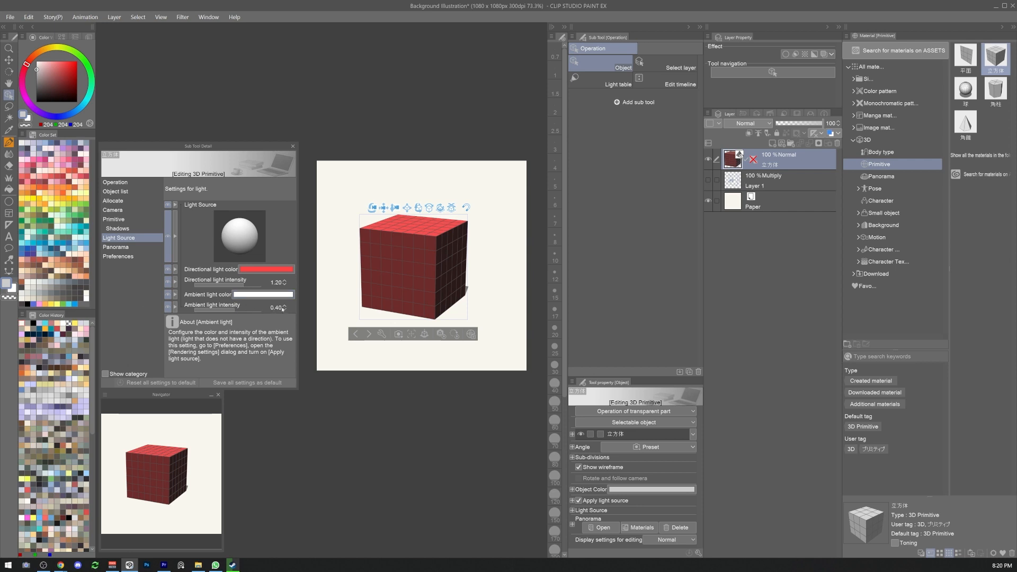
Set the ambient light color of the cube's light source to a saturated blue
left_click(263, 294)
left_click(548, 217)
left_click(508, 210)
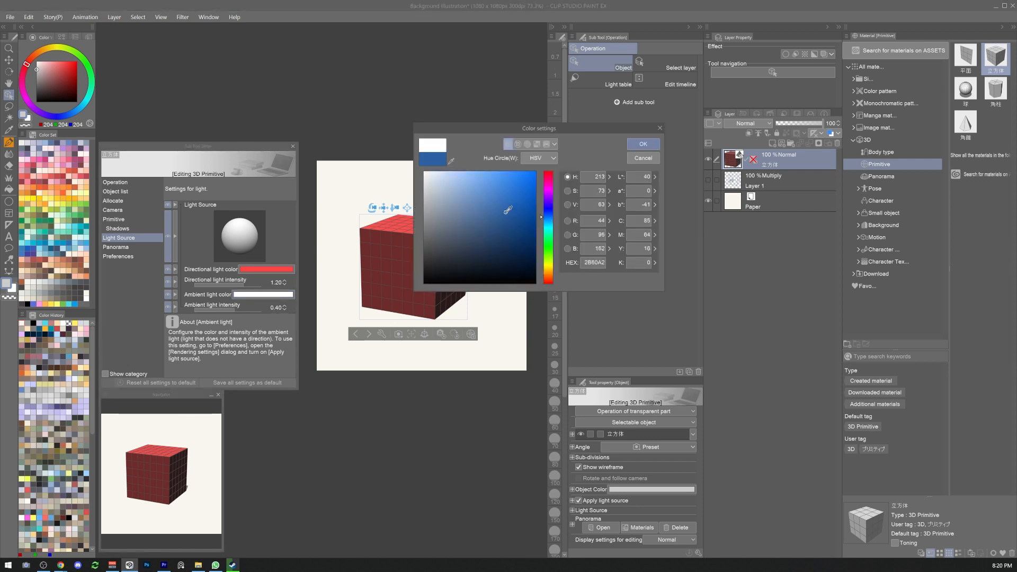
left_click(643, 143)
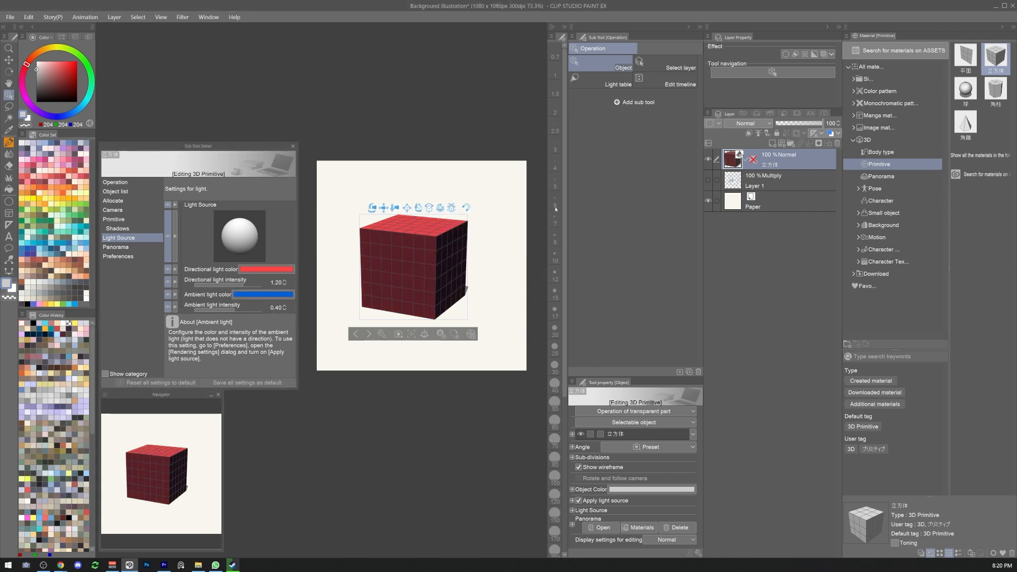
Set the directional light color to the yellow FFCE43
left_click(267, 269)
left_click(549, 259)
left_click_drag(548, 260, 549, 269)
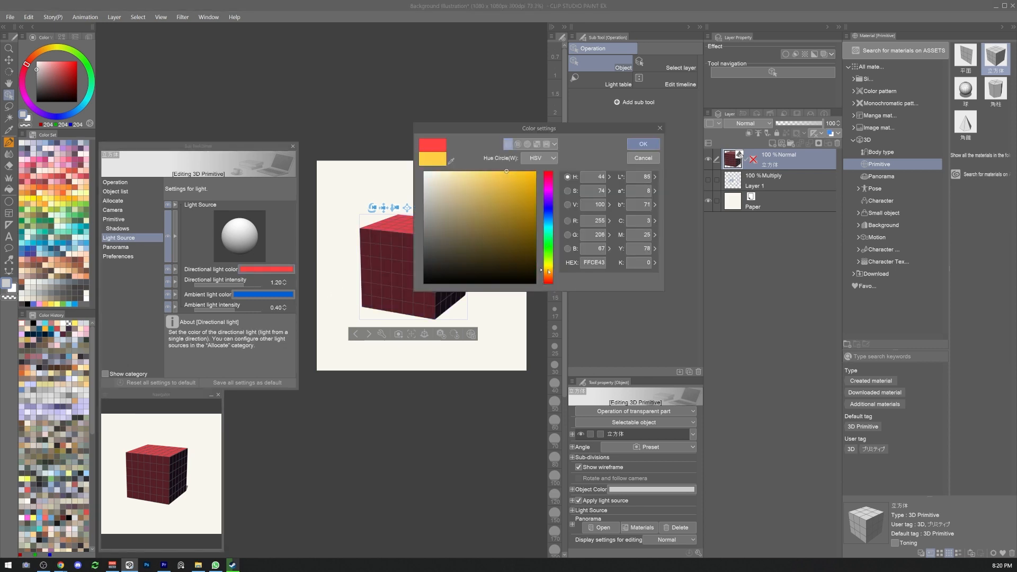
left_click(643, 143)
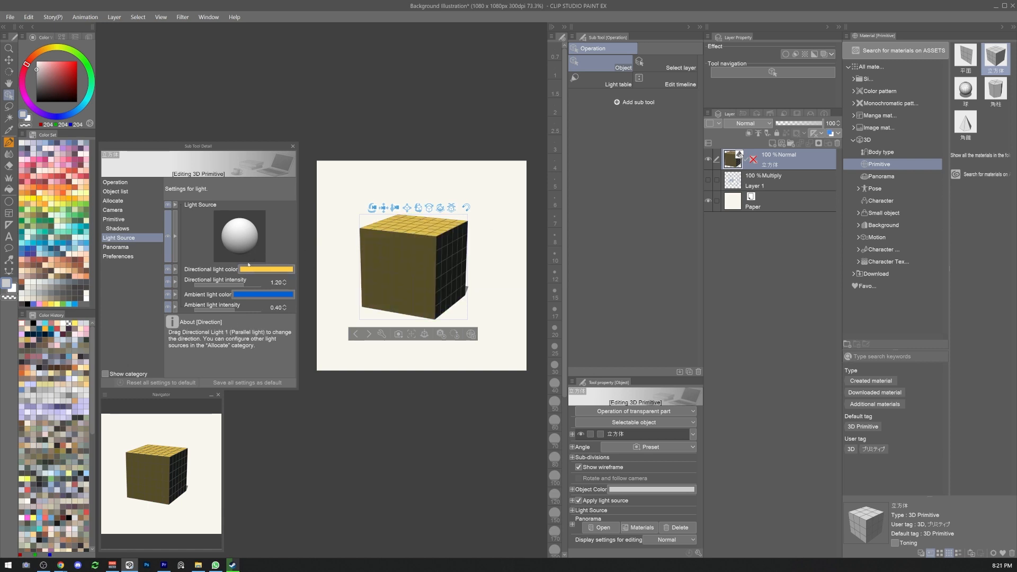
Re-aim the light from the upper left so the cube casts a longer shadow, and adjust the directional light intensity
left_click_drag(239, 240, 229, 228)
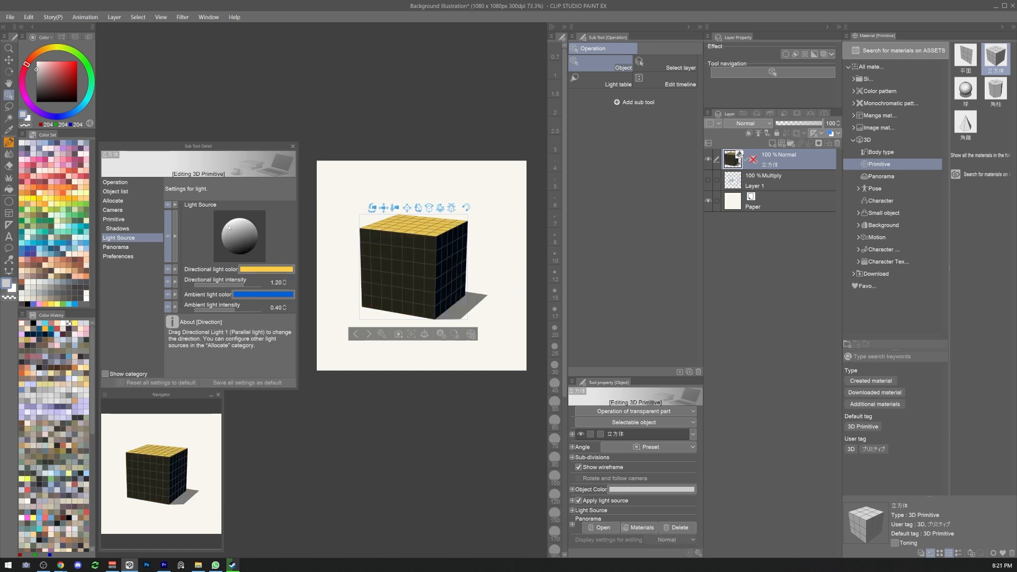
left_click(286, 283)
left_click_drag(243, 285, 248, 284)
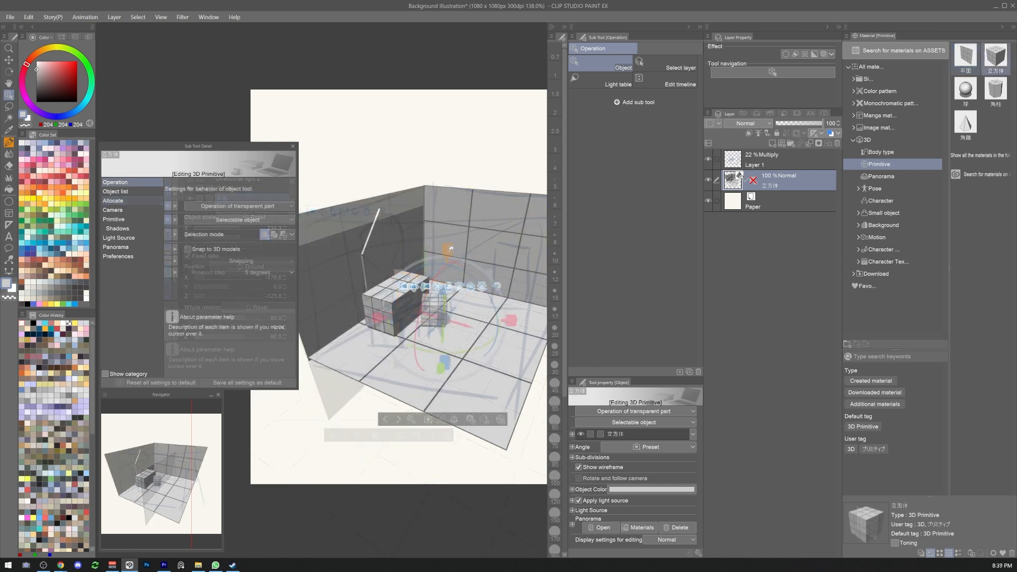
Adjust the selected small block in the 3D room upward along its vertical axis
mouse_move(453, 220)
left_mouse_down()
mouse_move(449, 142)
mouse_move(452, 164)
left_mouse_up()
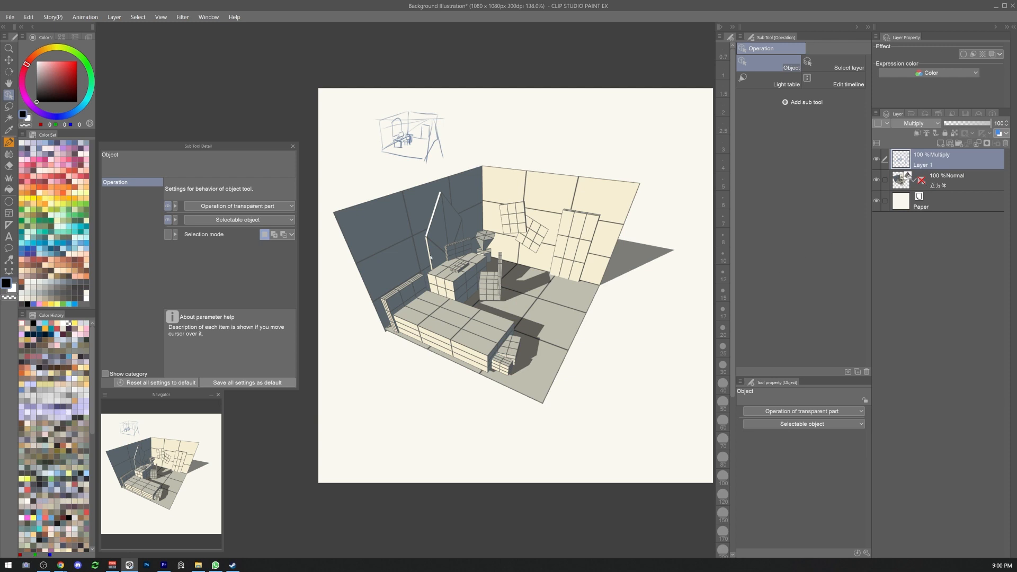
Register the bed block as a material named New 3D primitive_0, saved in the custom 3D material folder
left_click(442, 233)
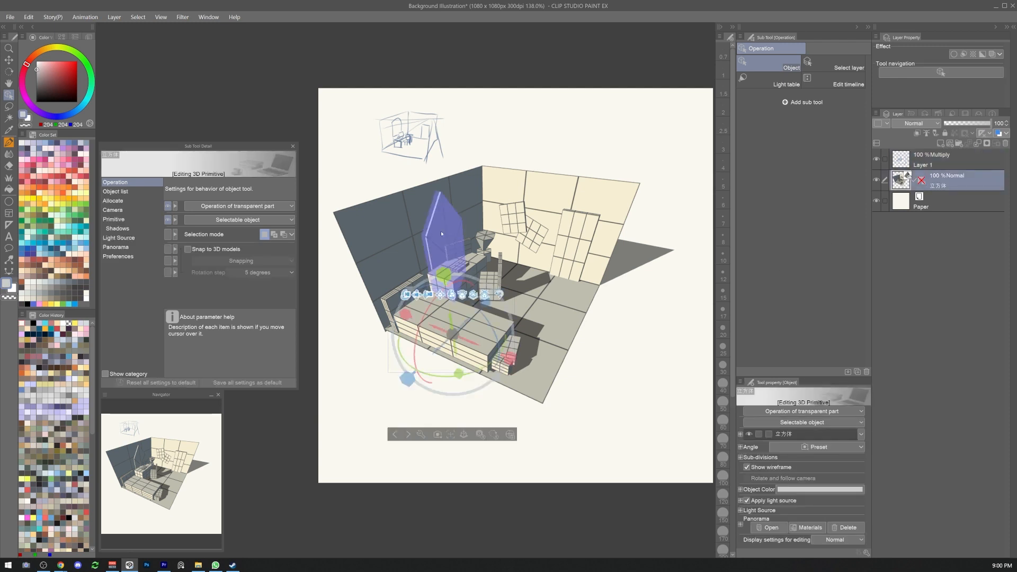
left_click(116, 219)
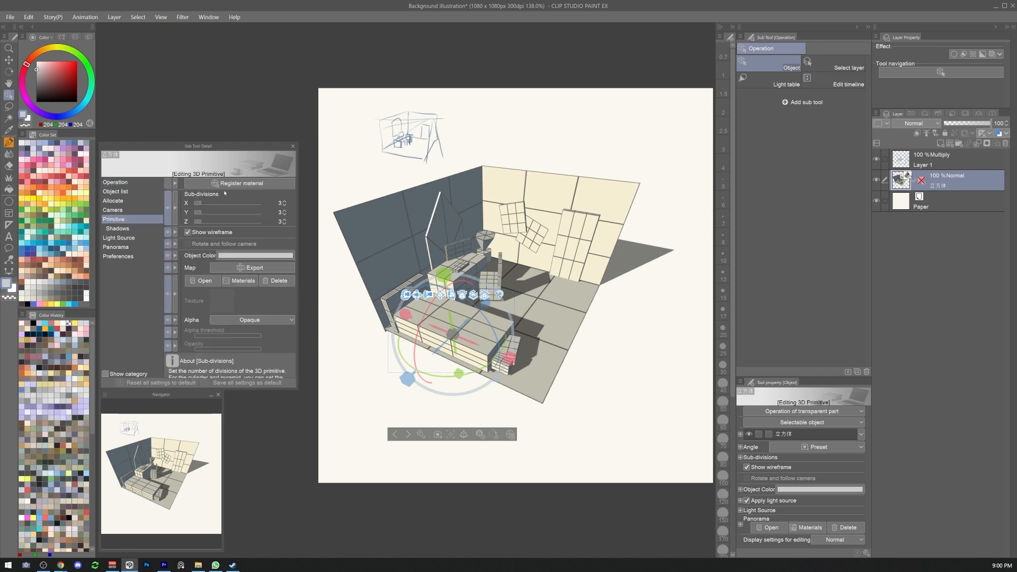
left_click(239, 183)
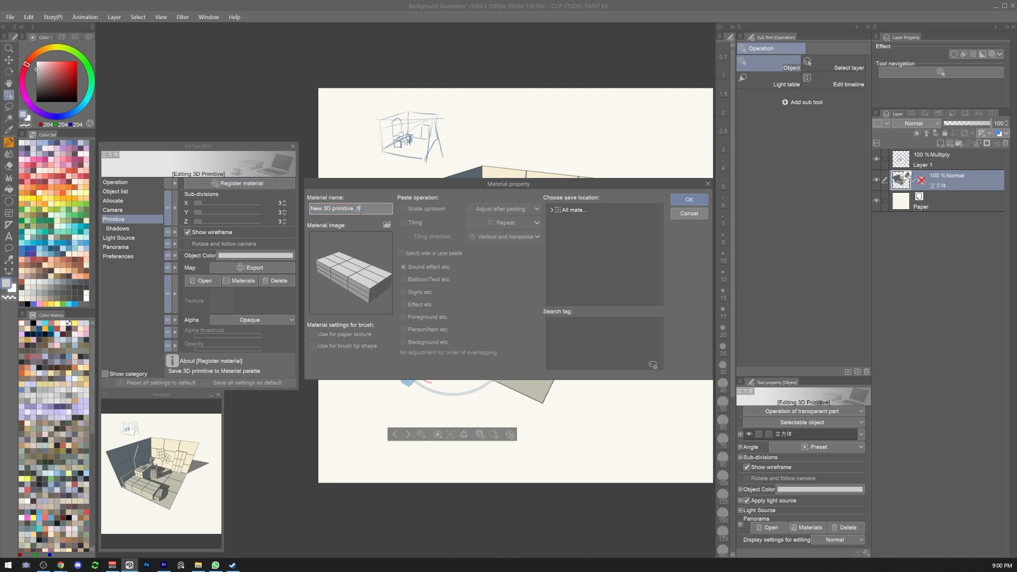
left_click(553, 214)
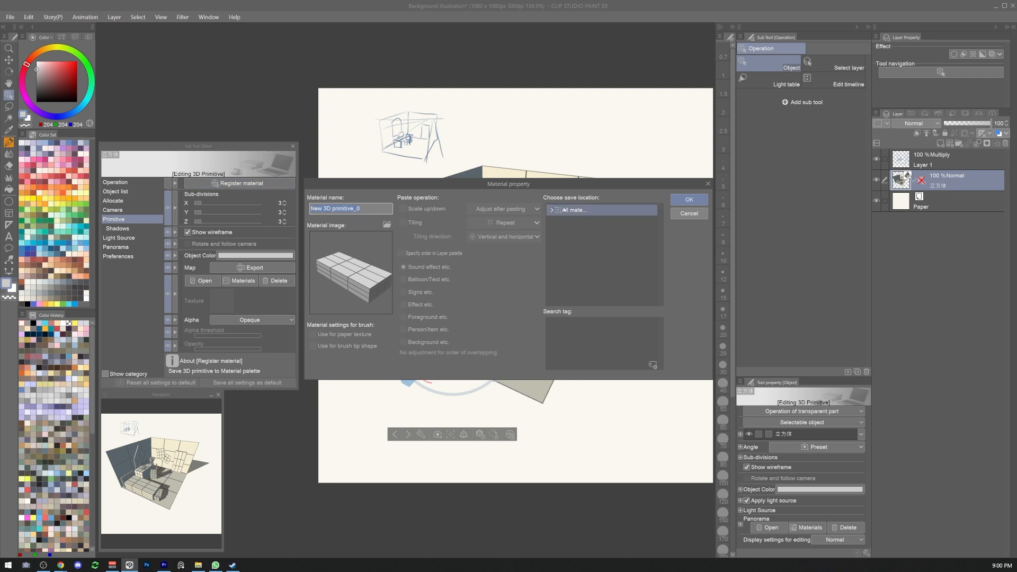
left_click(552, 210)
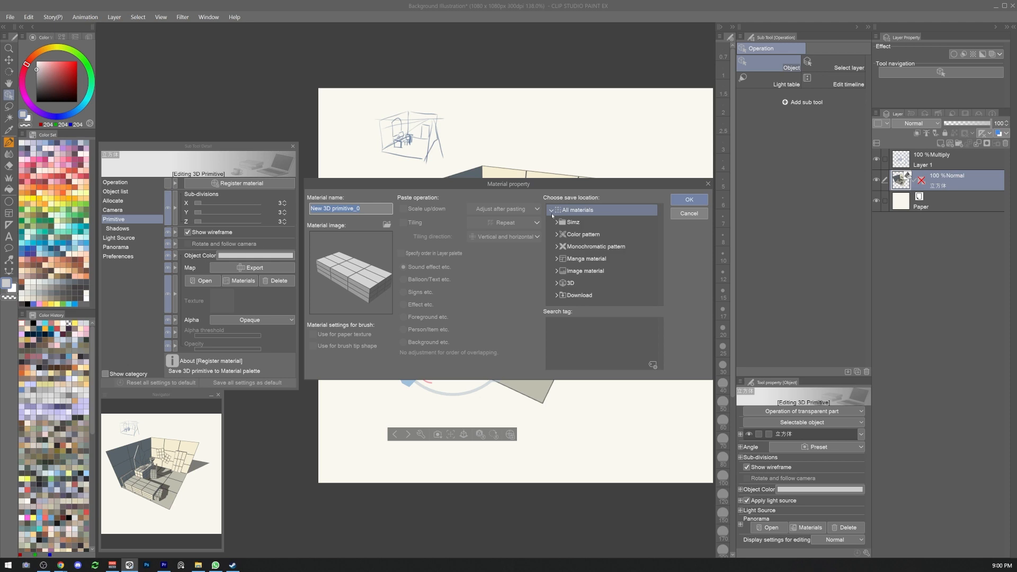
left_click(572, 222)
left_click(556, 222)
left_click(561, 233)
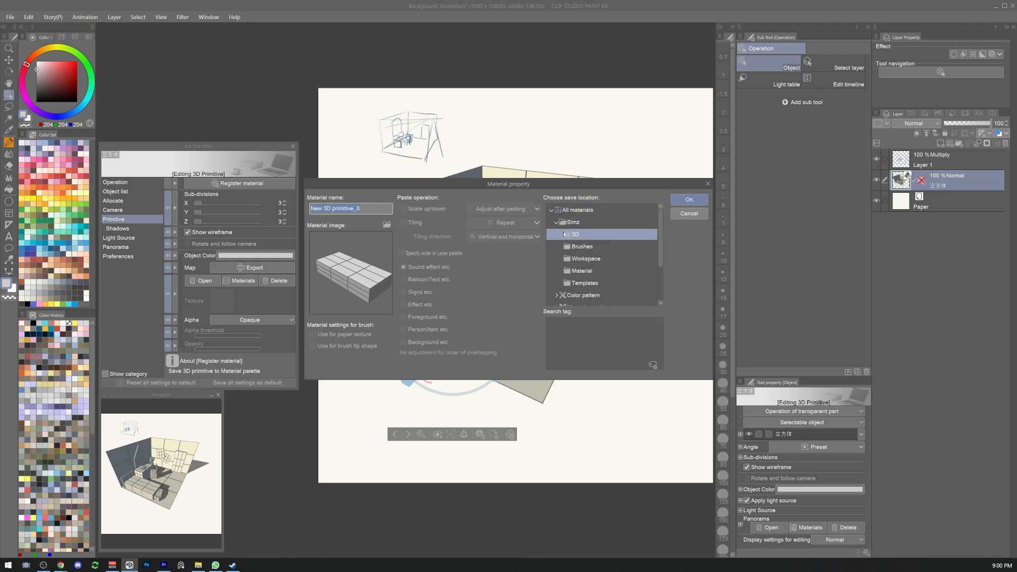
left_click(684, 200)
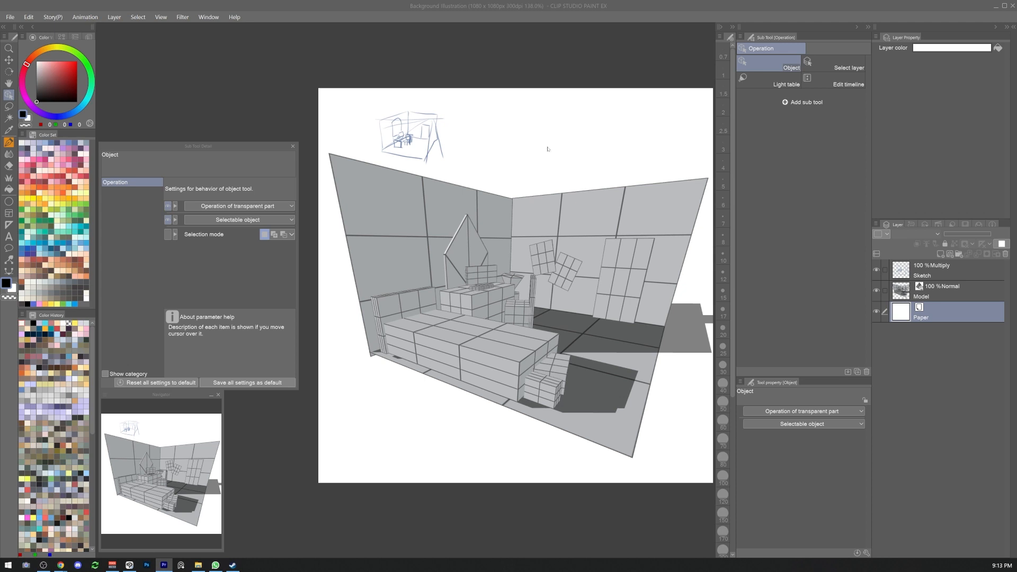
right_click(546, 147)
left_click(516, 143)
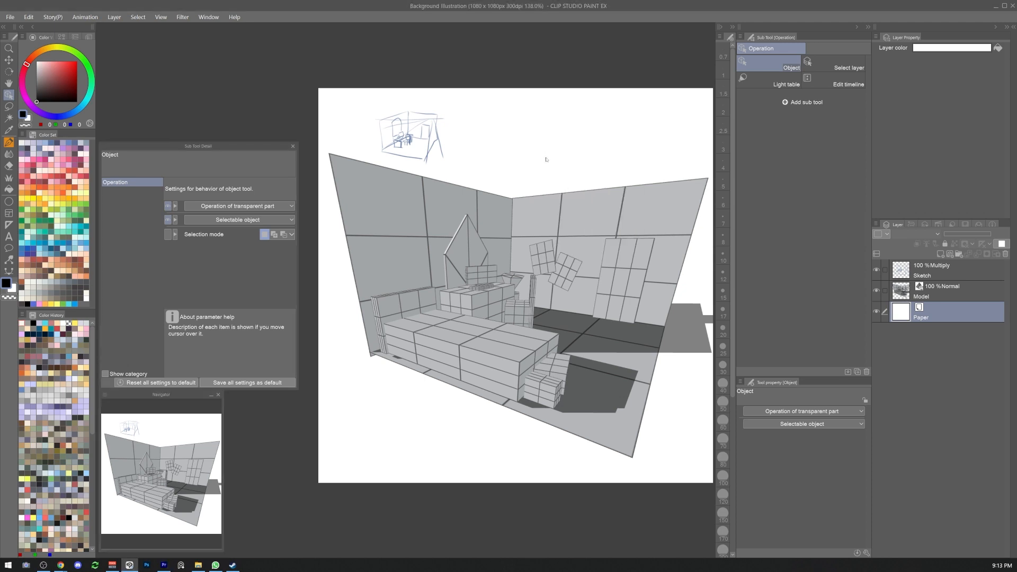
Duplicate the Model layer and hide the original
left_click(946, 291)
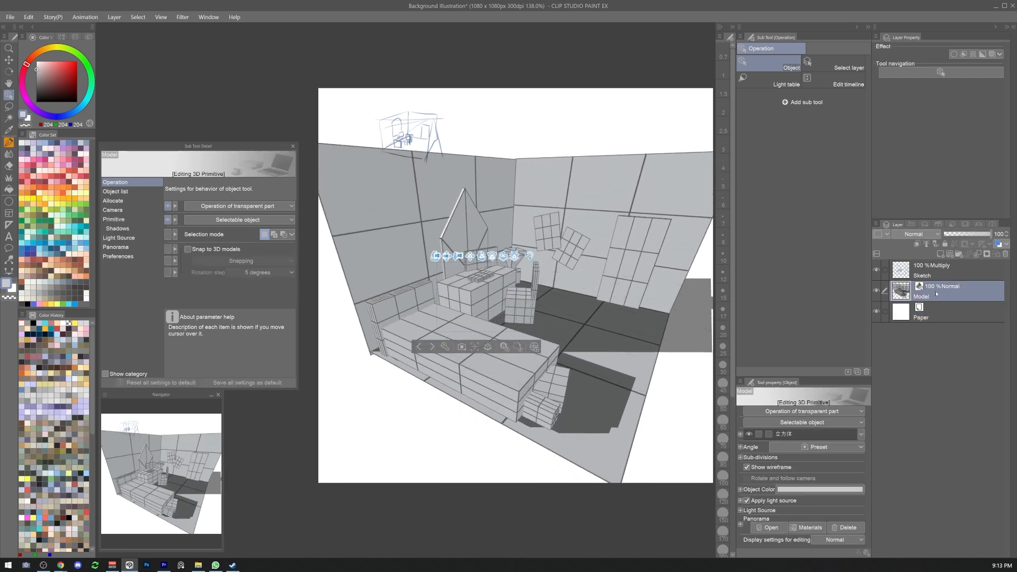
key("ctrl+c")
key("ctrl+v")
left_click(877, 312)
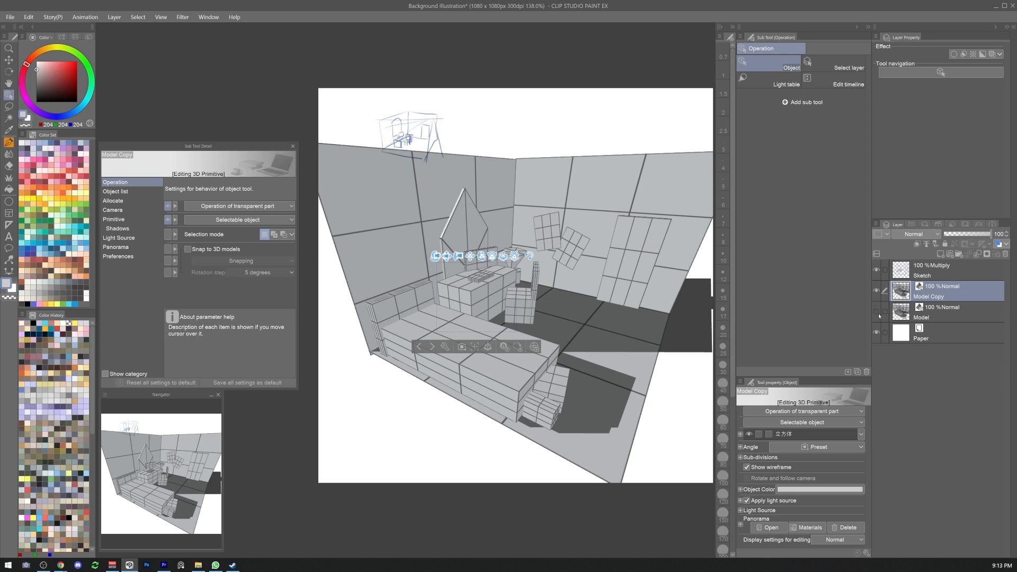
Rasterize the Model Copy layer and toggle its visibility to check it
right_click(950, 291)
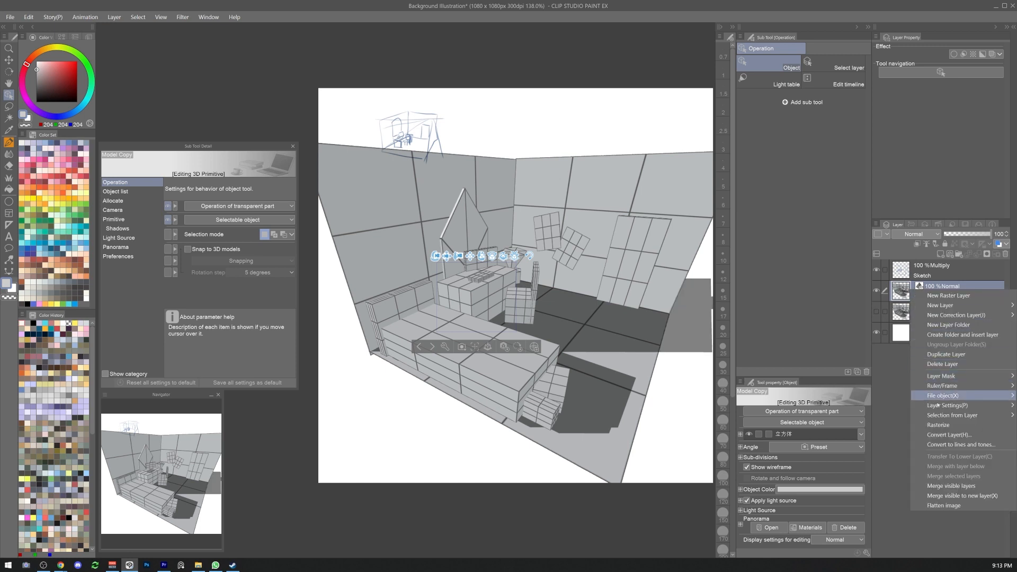
left_click(943, 426)
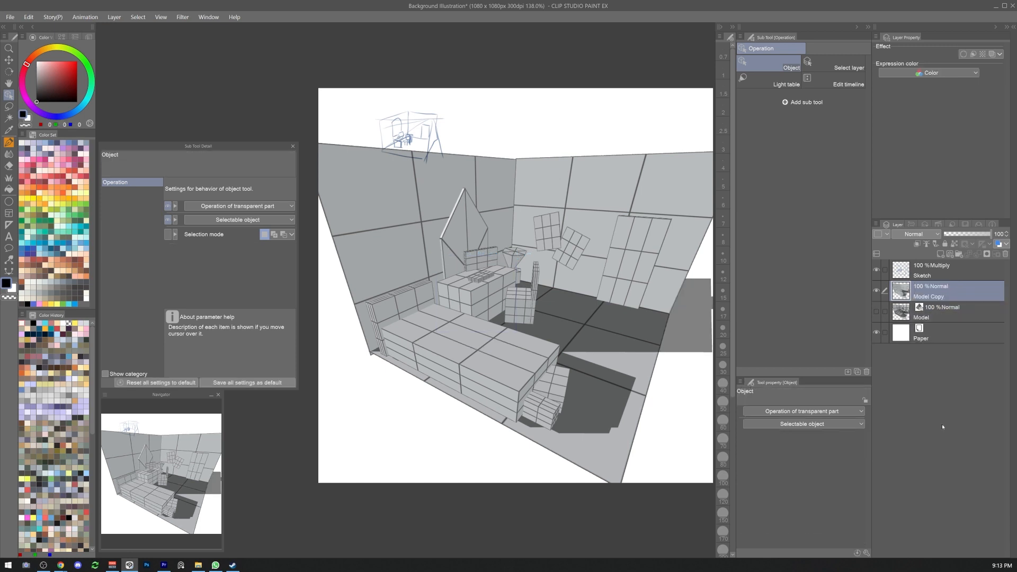
left_click(877, 291)
left_click(877, 292)
Turn on the border effect for the Model Copy layer and set its expression color to Monochrome
left_click(963, 56)
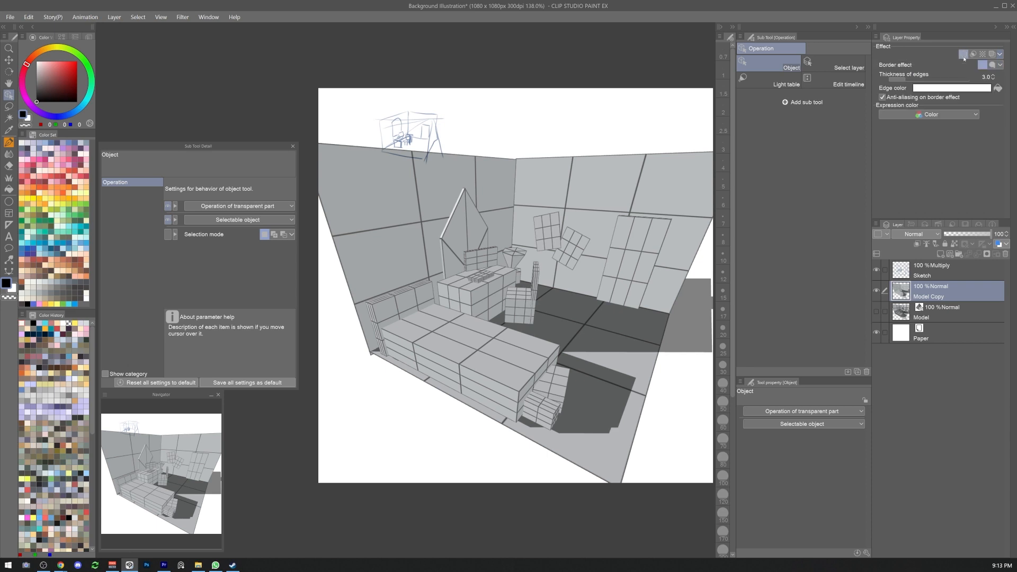
left_click(932, 114)
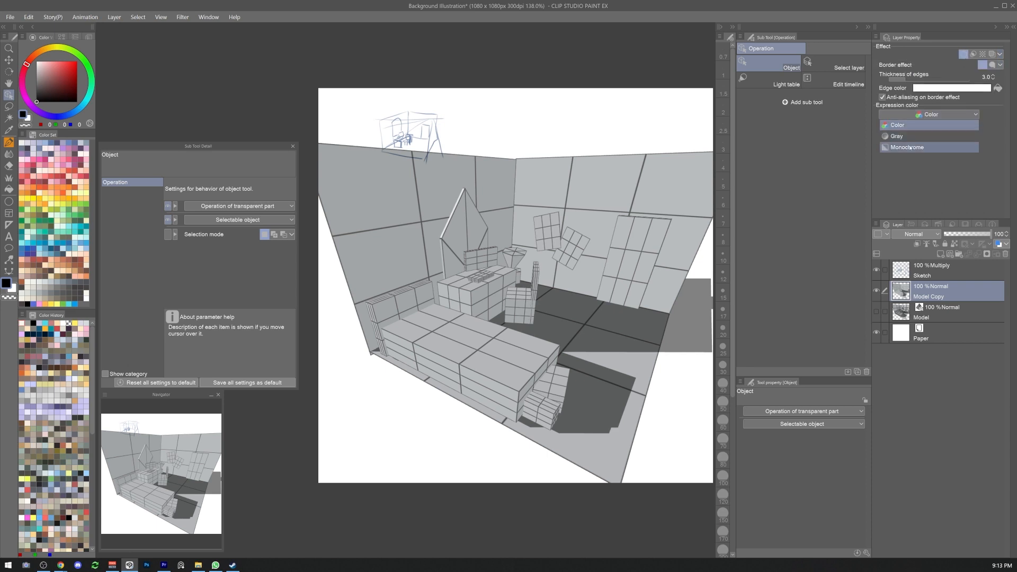
left_click(910, 149)
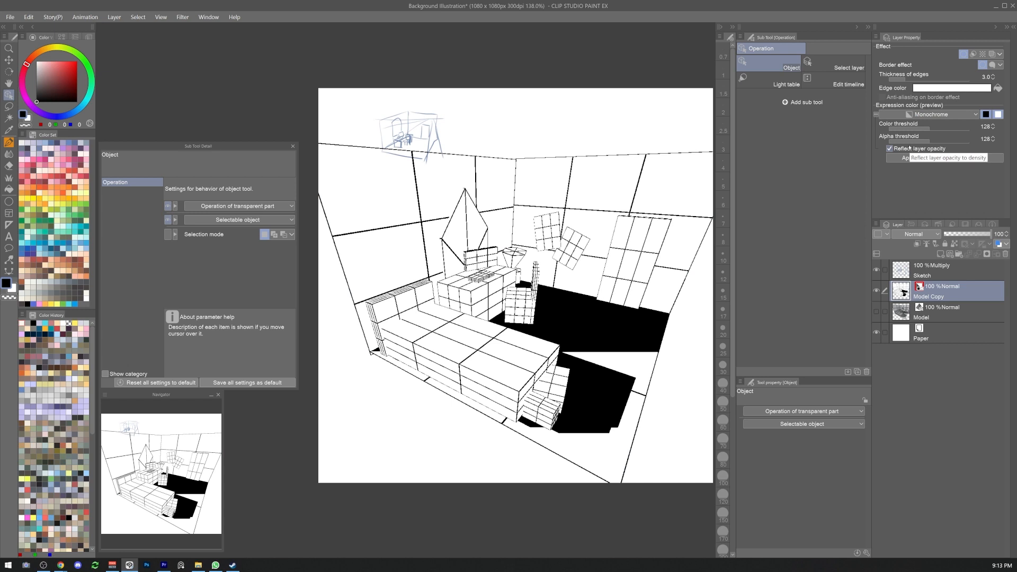
Set the color threshold to 131 and the alpha threshold to 152, and apply the previewed expression color
left_click_drag(922, 127, 930, 131)
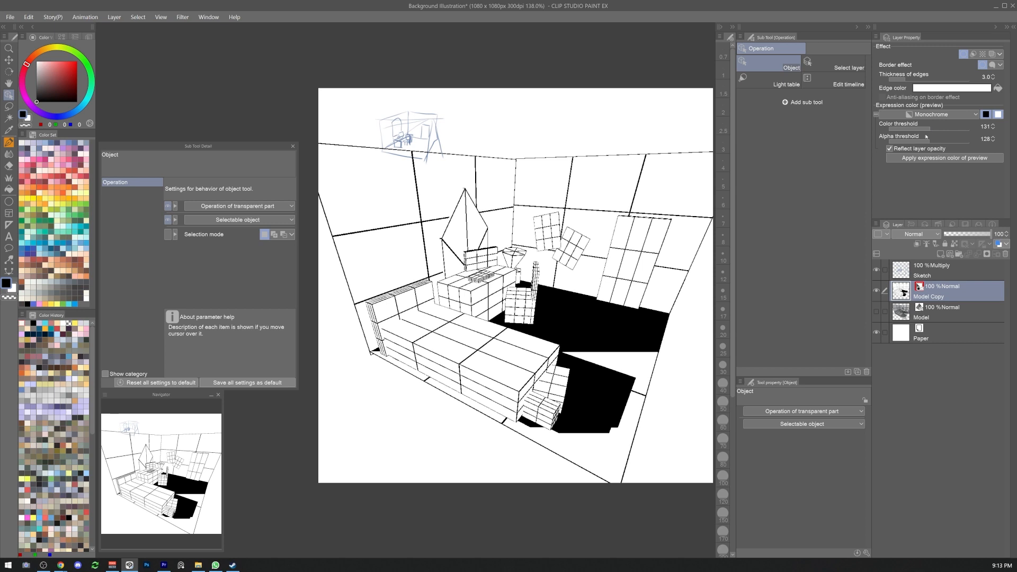
left_click(920, 142)
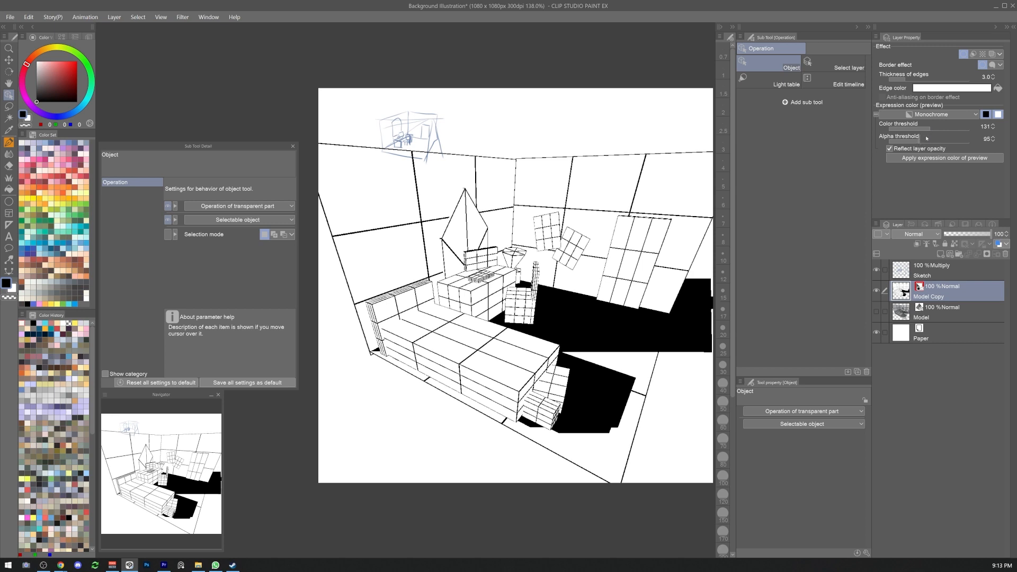
left_click_drag(926, 138, 937, 139)
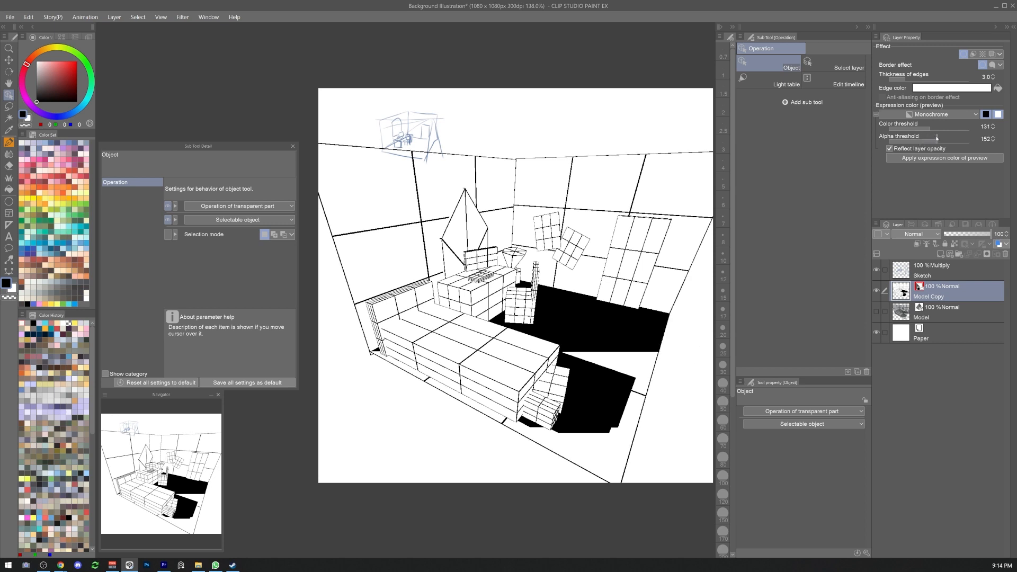
left_click(939, 159)
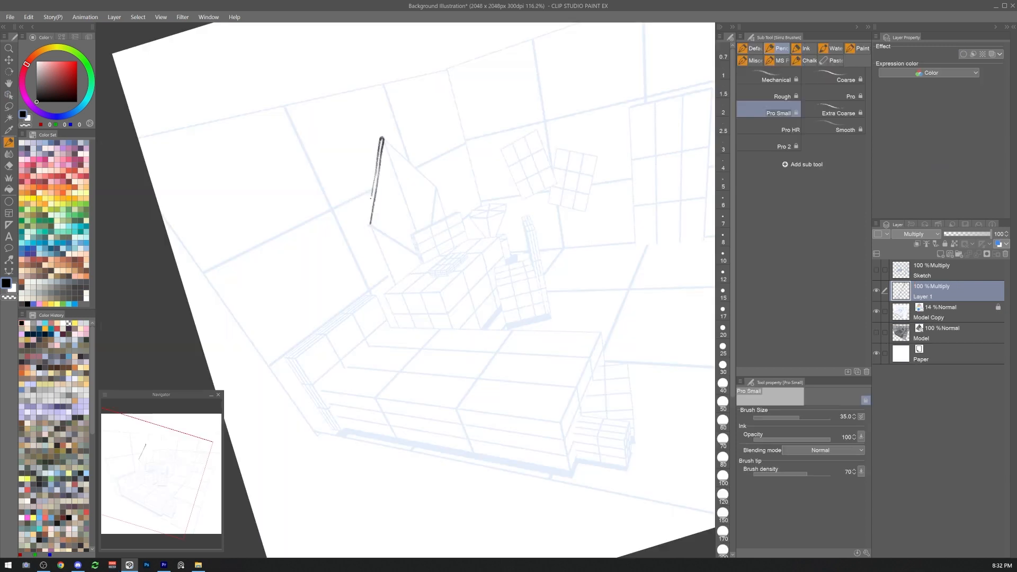
Draw the outer and inner frame lines of the pointed window on Layer 1 with the Pro Small pencil
mouse_move(371, 195)
left_mouse_down()
mouse_move(366, 224)
mouse_move(392, 280)
left_mouse_up()
key("r")
mouse_move(485, 277)
left_mouse_down()
mouse_move(521, 402)
mouse_move(494, 425)
left_mouse_up()
mouse_move(424, 176)
left_mouse_down()
mouse_move(455, 244)
mouse_move(451, 273)
left_mouse_up()
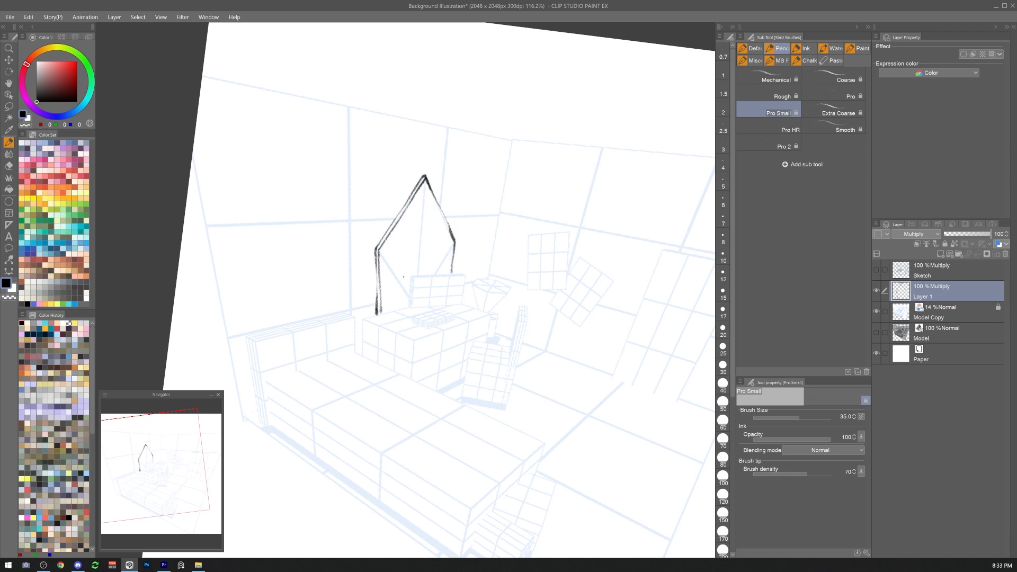
mouse_move(423, 197)
left_mouse_down()
mouse_move(389, 254)
mouse_move(390, 310)
left_mouse_up()
mouse_move(424, 197)
left_mouse_down()
mouse_move(447, 244)
mouse_move(445, 273)
left_mouse_up()
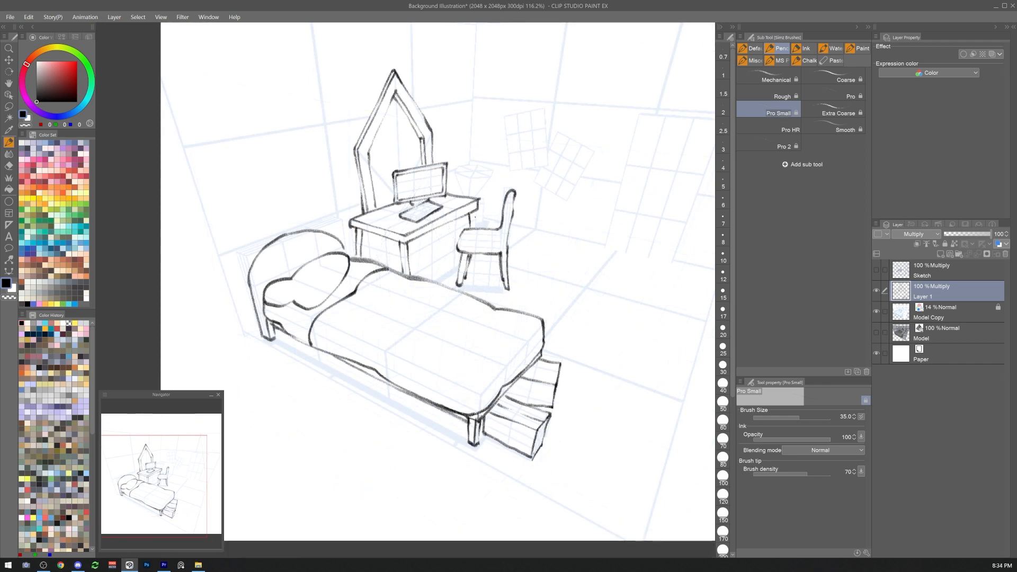
Draw the short missing edge lines under the desktop and along the desk's legs
left_click_drag(475, 215, 477, 228)
left_click_drag(368, 242, 369, 257)
left_click_drag(413, 252, 406, 312)
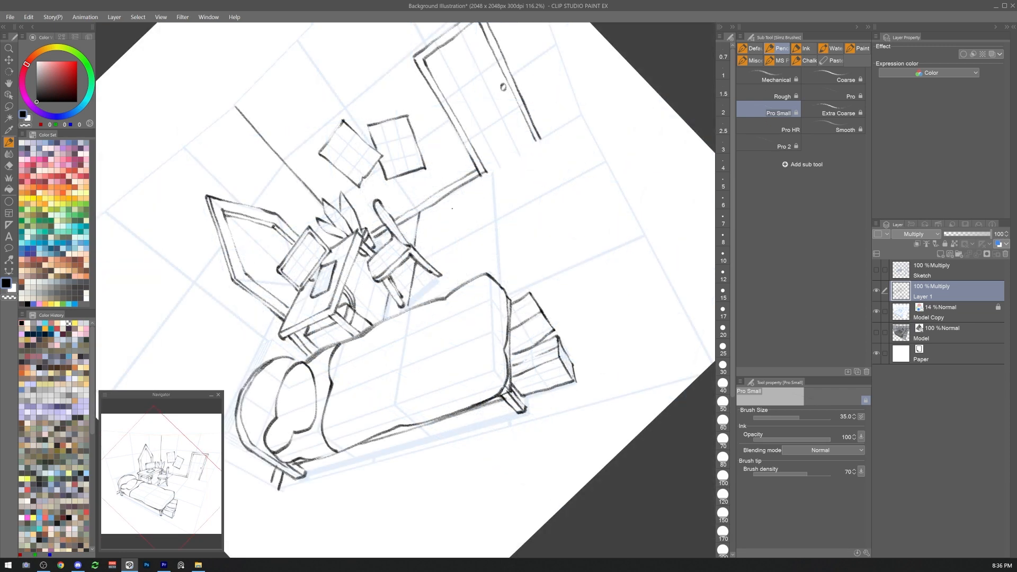
Draw floorboard lines between the wall and the bed, and extend the wall's base line past the door
left_click_drag(437, 210, 431, 297)
mouse_move(456, 196)
left_mouse_down()
mouse_move(449, 294)
mouse_move(469, 228)
mouse_move(471, 281)
left_mouse_up()
mouse_move(488, 173)
left_mouse_down()
mouse_move(492, 225)
mouse_move(522, 152)
mouse_move(583, 115)
left_mouse_up()
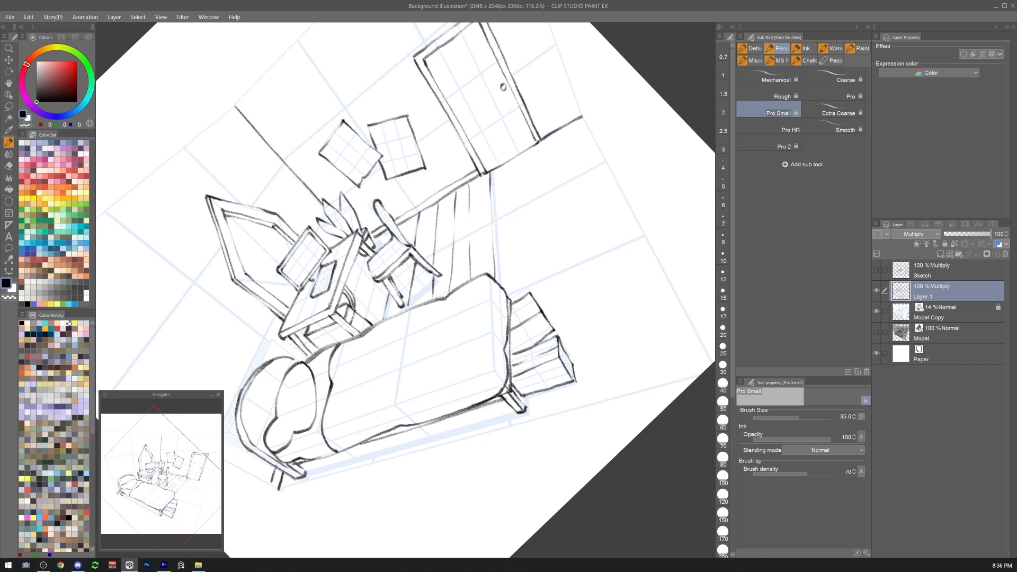
Draw a rectangular poster outline on the wall between the bed's headboard and the pointed window on Layer 1
key("r")
left_click_drag(601, 268, 559, 394)
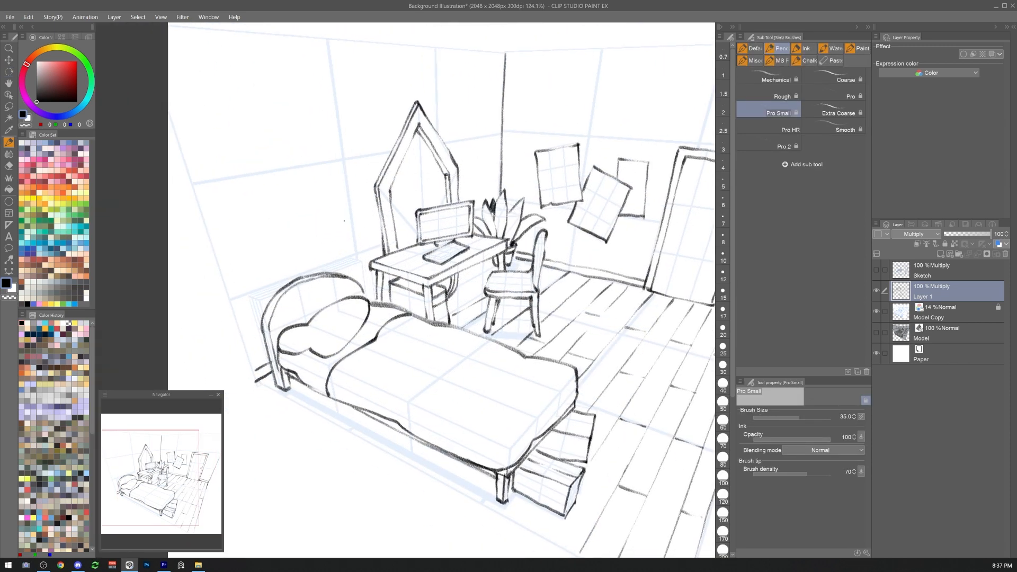
mouse_move(295, 172)
left_mouse_down()
mouse_move(304, 239)
mouse_move(323, 167)
mouse_move(344, 189)
mouse_move(350, 219)
mouse_move(307, 253)
mouse_move(353, 239)
left_mouse_up()
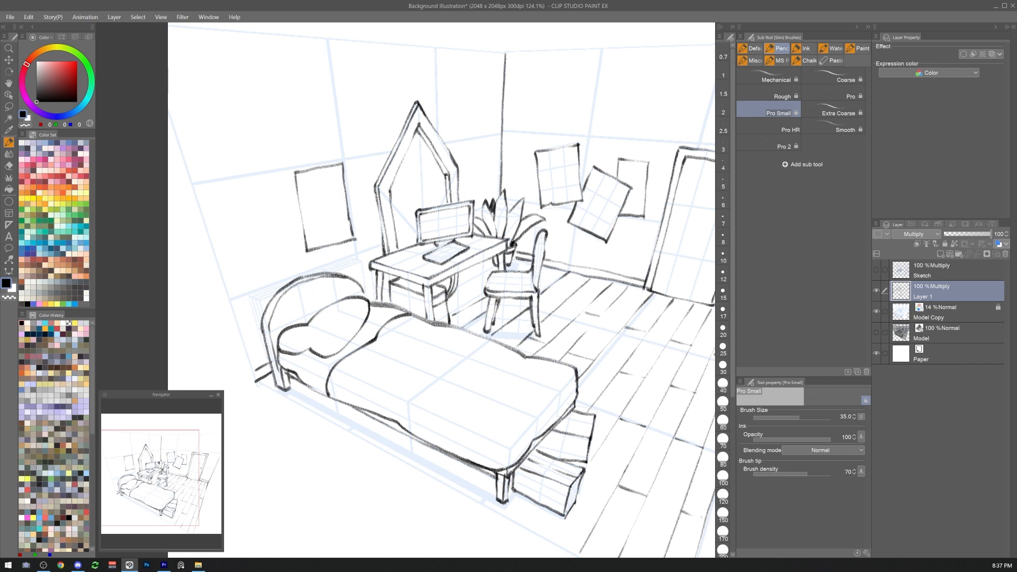
mouse_move(297, 195)
left_mouse_down()
mouse_move(275, 204)
mouse_move(284, 264)
mouse_move(320, 260)
mouse_move(342, 245)
left_mouse_up()
mouse_move(236, 270)
left_mouse_down()
mouse_move(239, 292)
mouse_move(259, 285)
mouse_move(252, 264)
mouse_move(259, 287)
left_mouse_up()
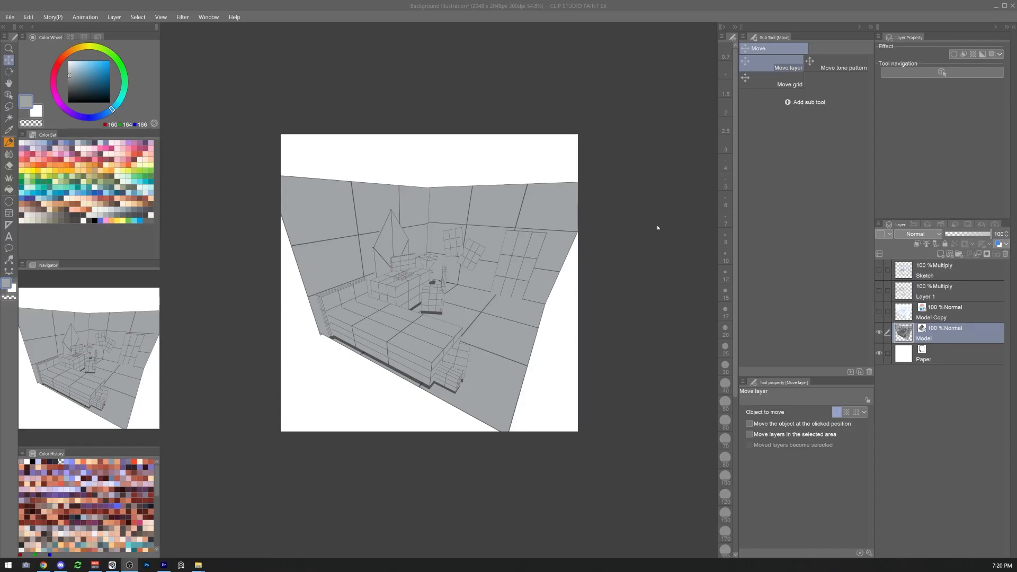
Shift the 3D room slightly upward on the Model layer, select the desk primitive with the Object tool, and adjust the room's camera angle
left_click(657, 228)
mouse_move(554, 345)
left_mouse_down()
mouse_move(534, 345)
mouse_move(553, 332)
left_mouse_up()
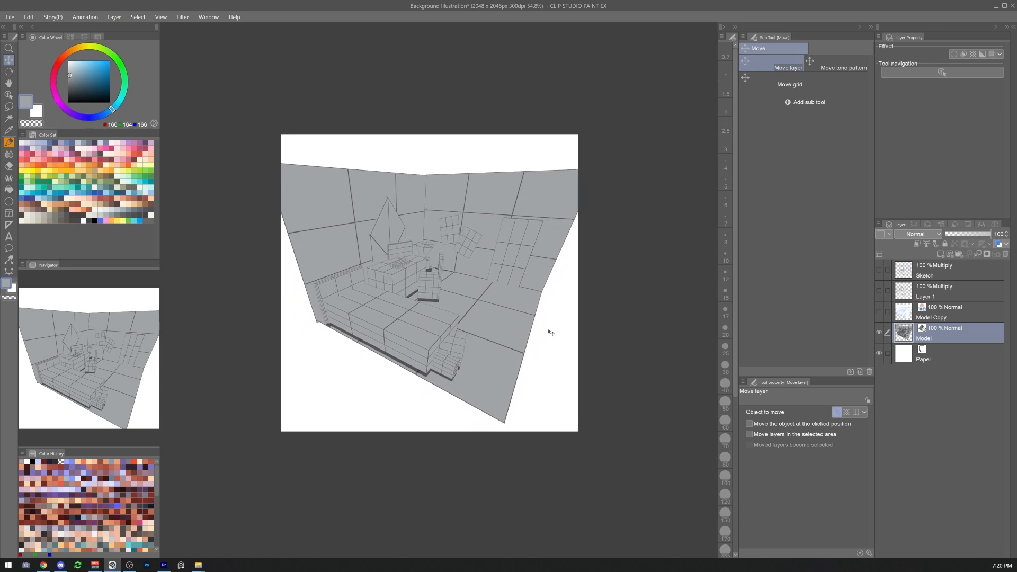
key("o")
left_click(380, 270)
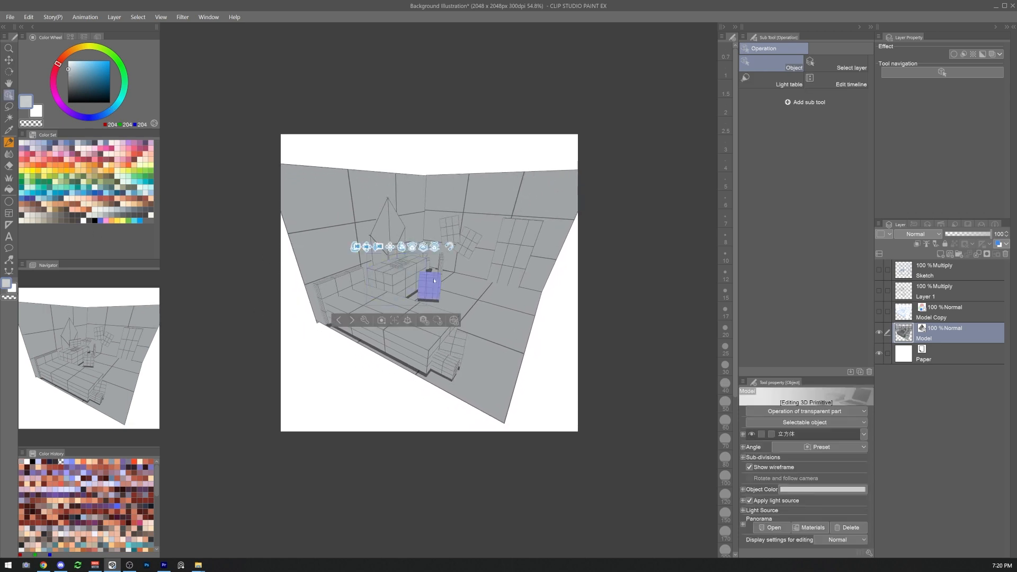
left_click_drag(543, 330, 633, 370)
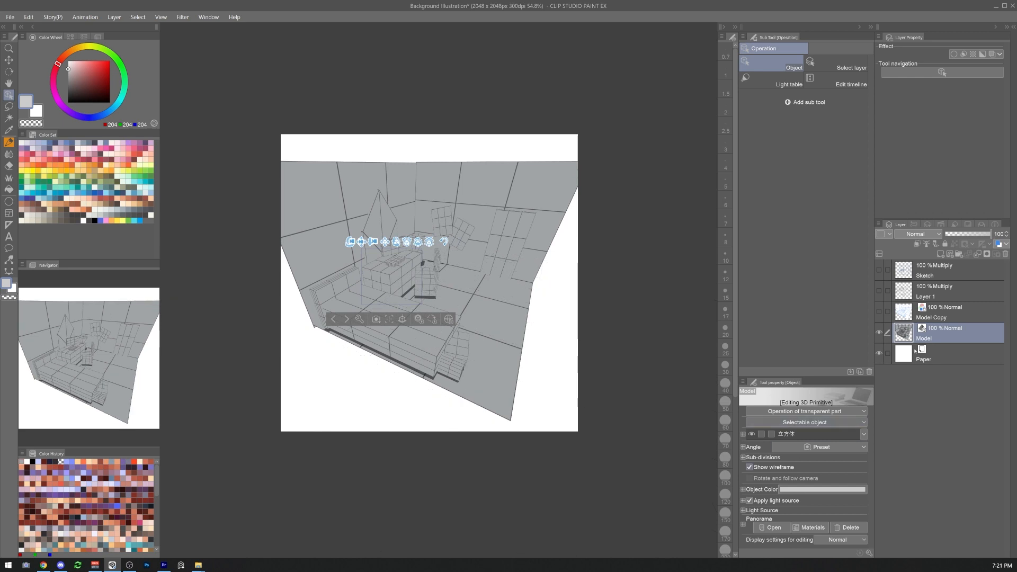